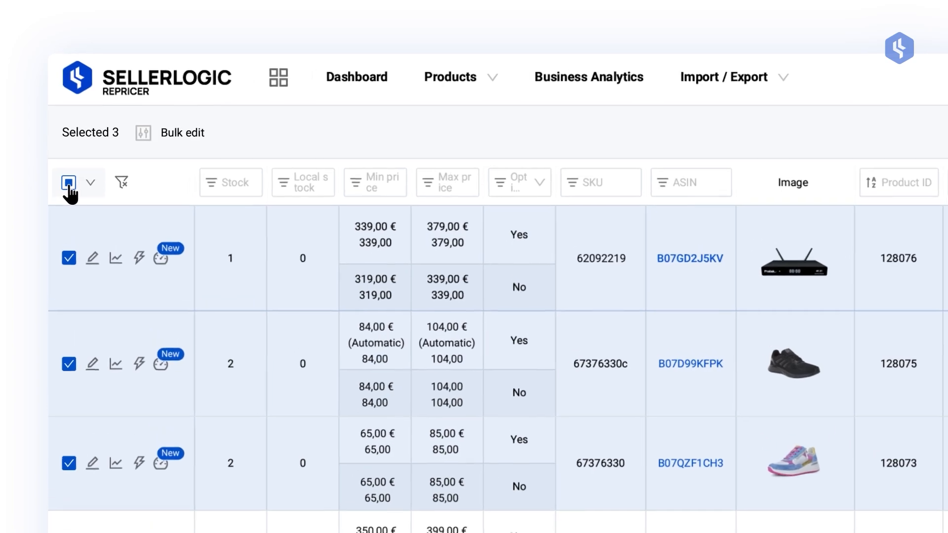
Select all 25 products on the page and open the bulk edit form for them.
click(68, 173)
click(58, 168)
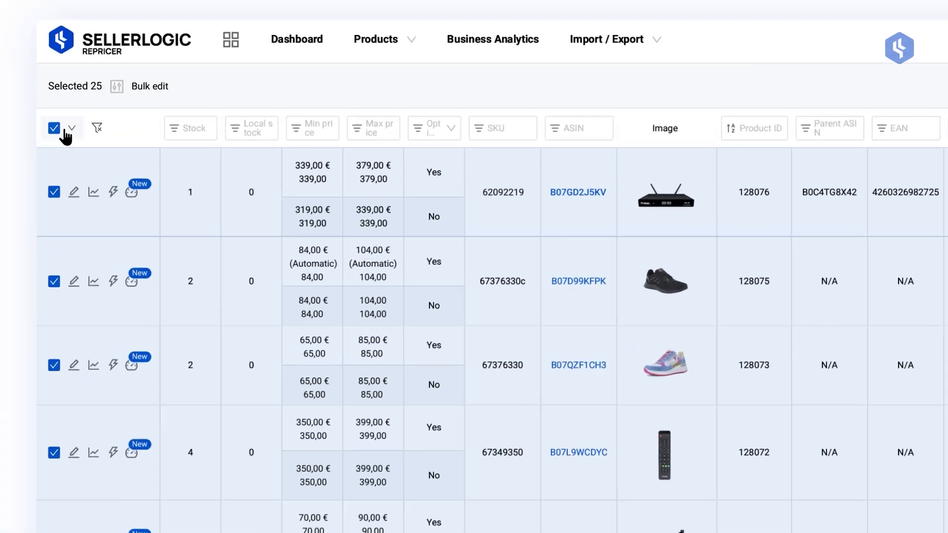
click(144, 195)
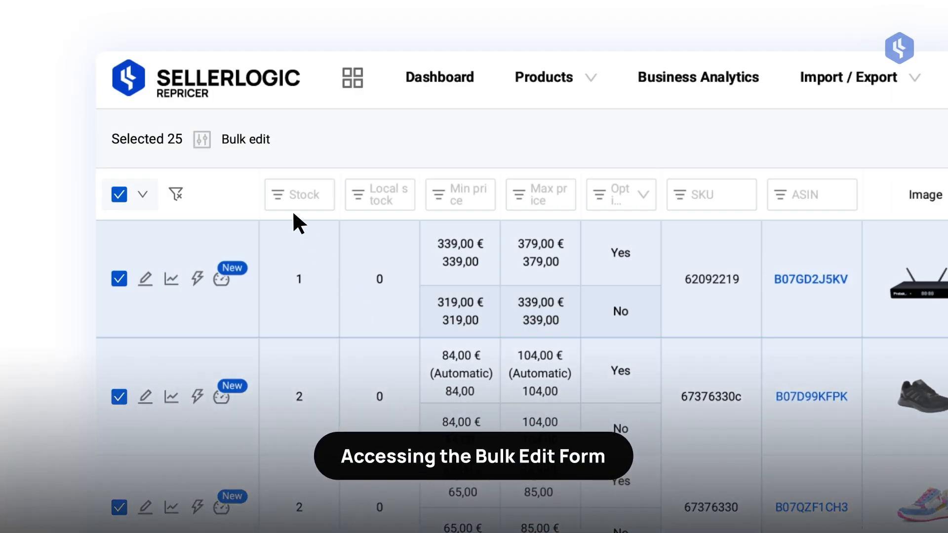
click(240, 143)
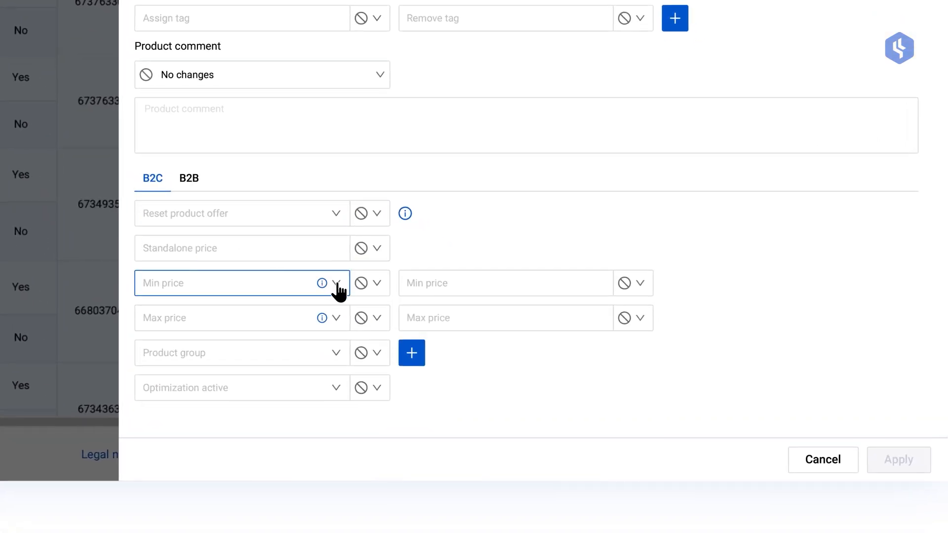
Set both the B2C min price and the B2C max price to Automatic.
click(337, 284)
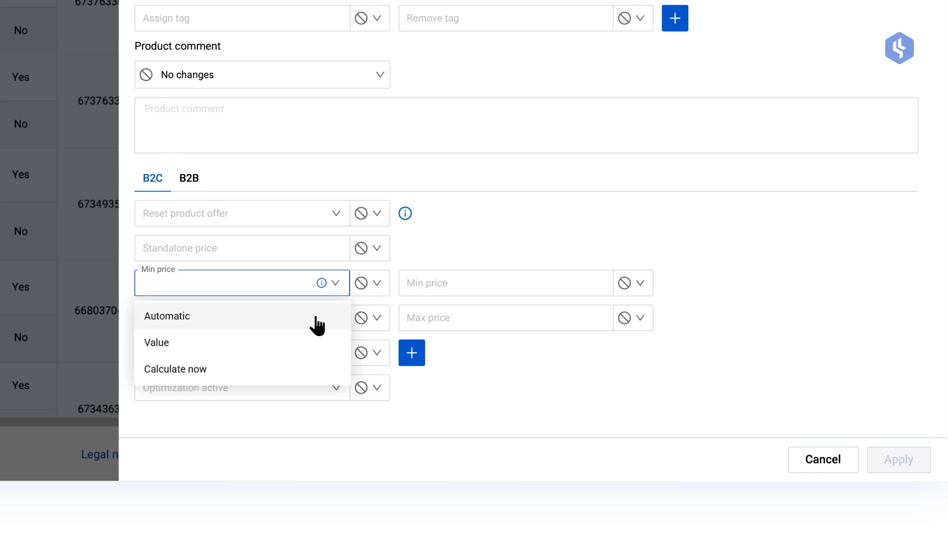
click(315, 322)
click(337, 322)
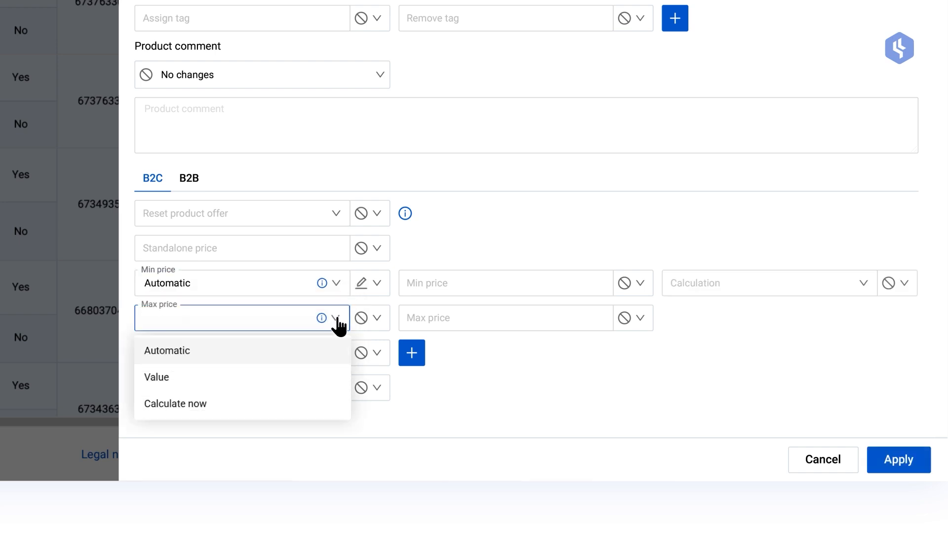
click(319, 352)
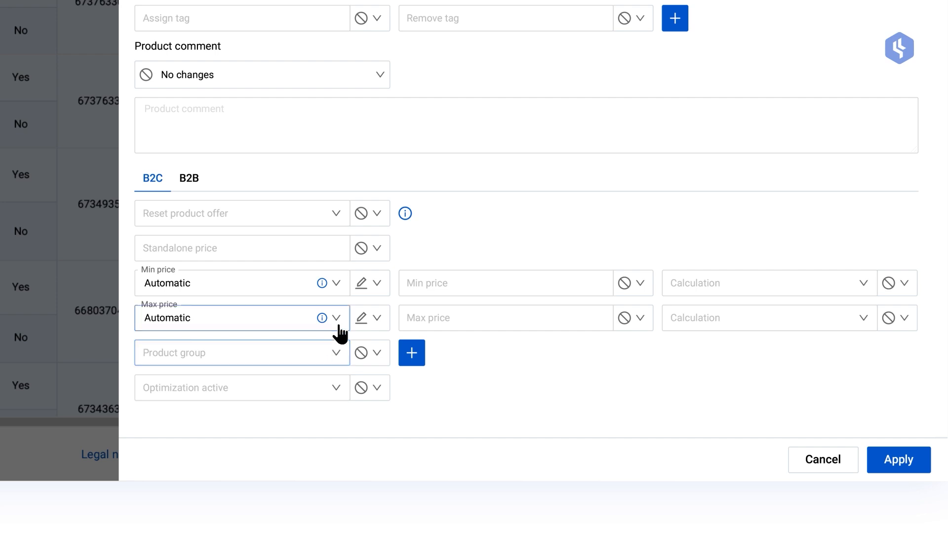
Examine the change modes available for the B2C min price and for the Remove tag field.
click(377, 287)
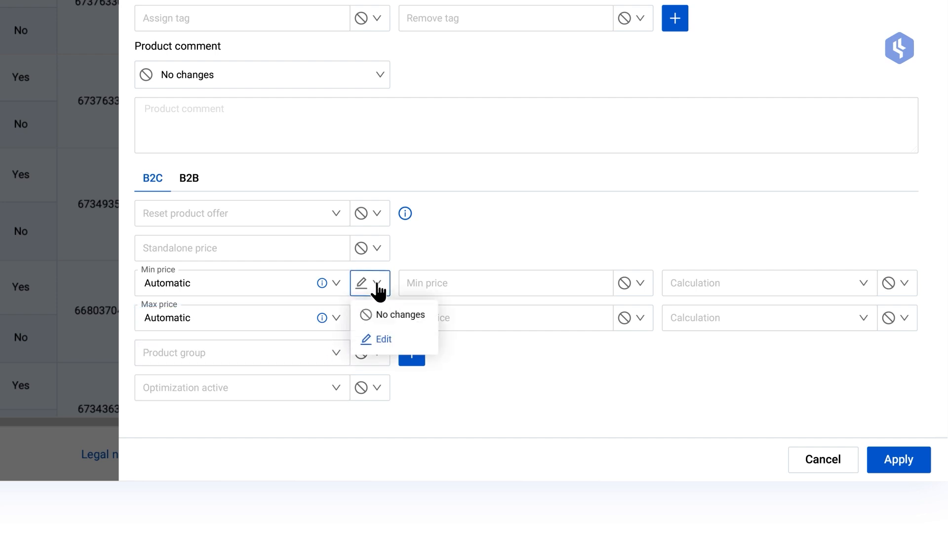
key(Down)
key(Down)
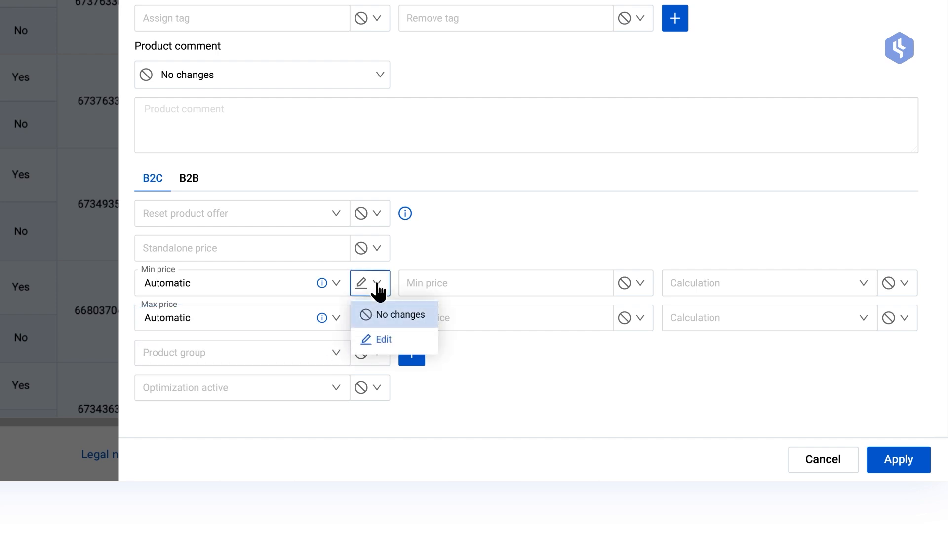
key(Return)
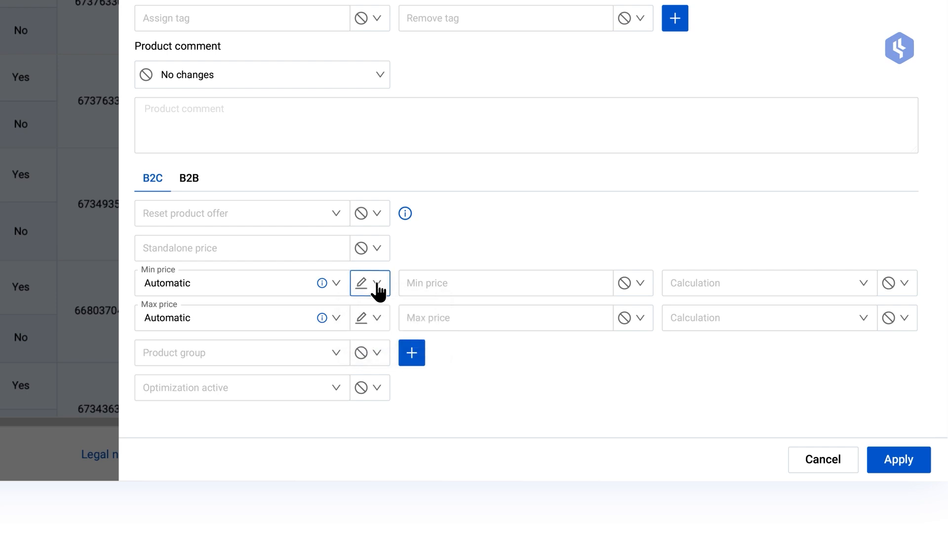
scroll(449, 256, up, 5)
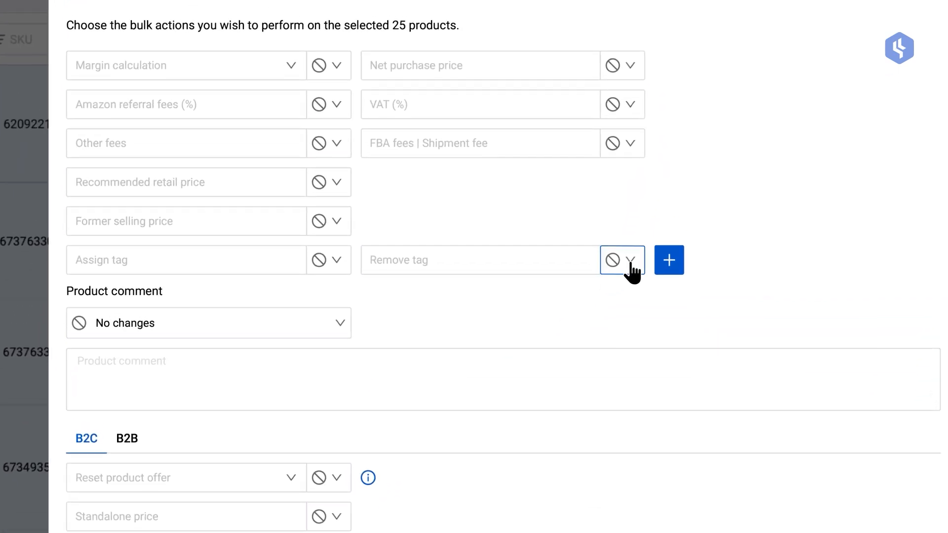
click(631, 260)
key(Up)
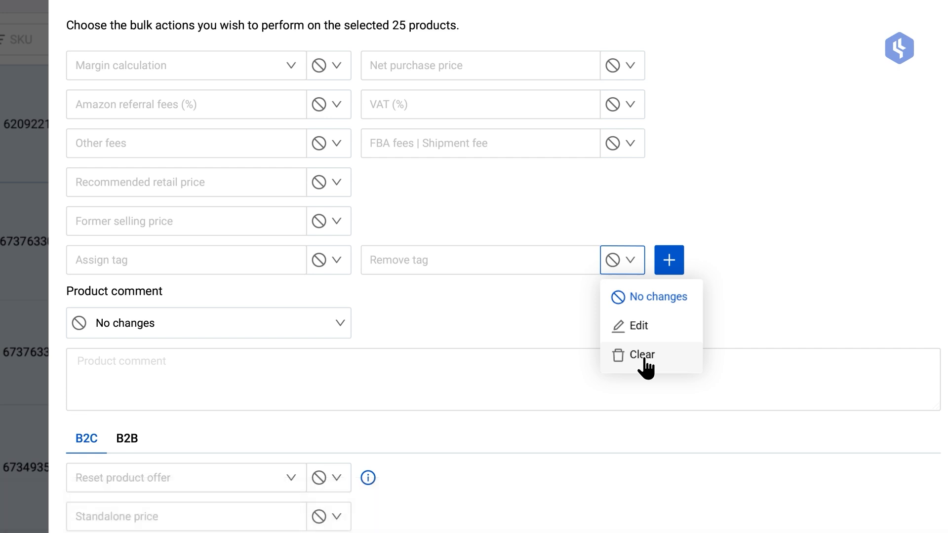
click(632, 263)
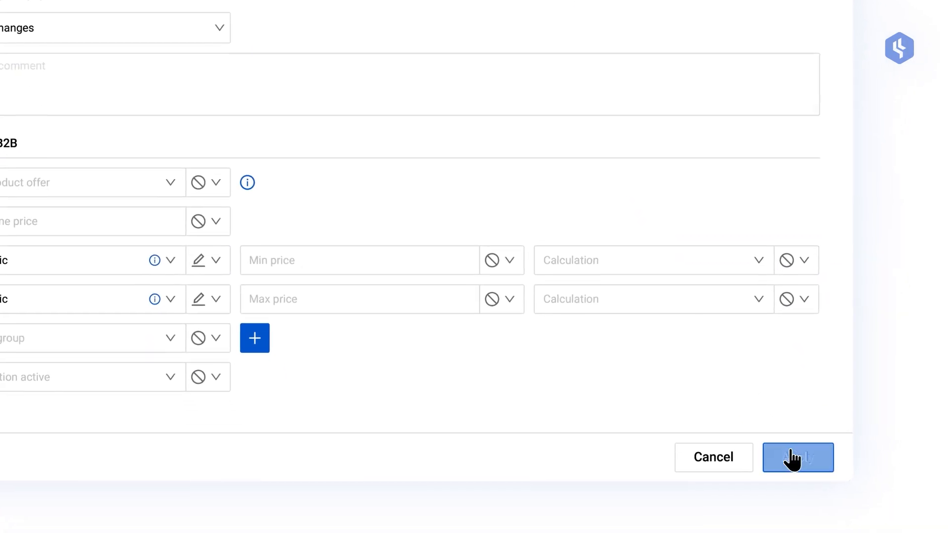
Apply the min and max price changes to the selected products and confirm the bulk edit.
click(796, 457)
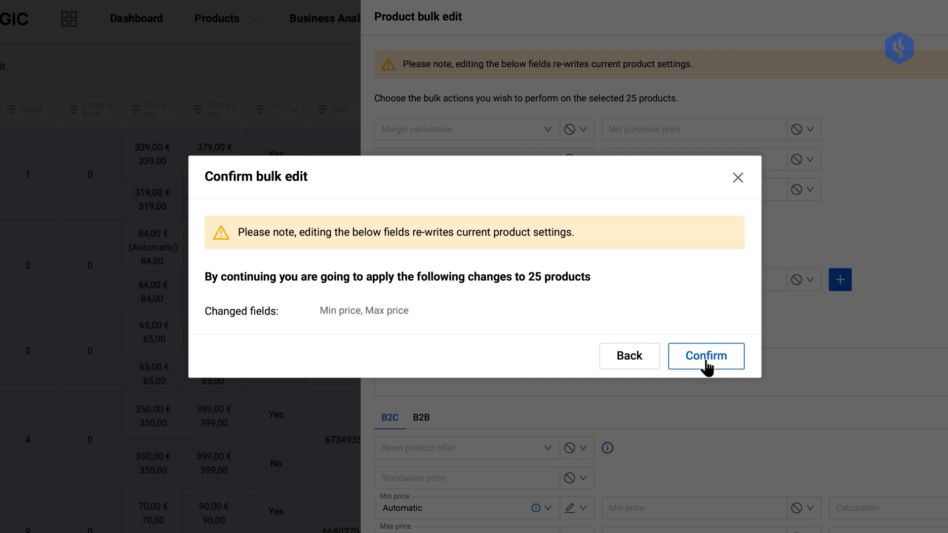
click(707, 368)
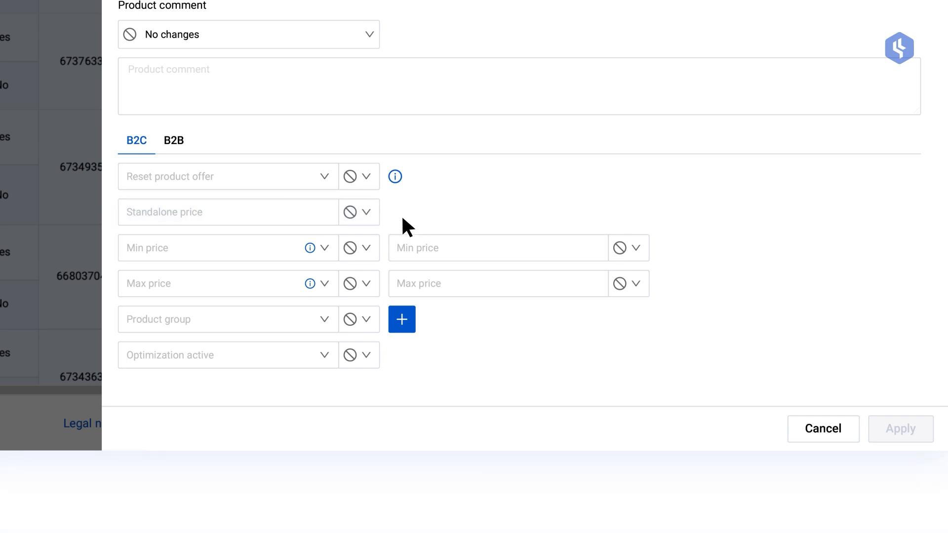
Set the B2C min price to Calculate now, with Current price as its price type.
click(318, 252)
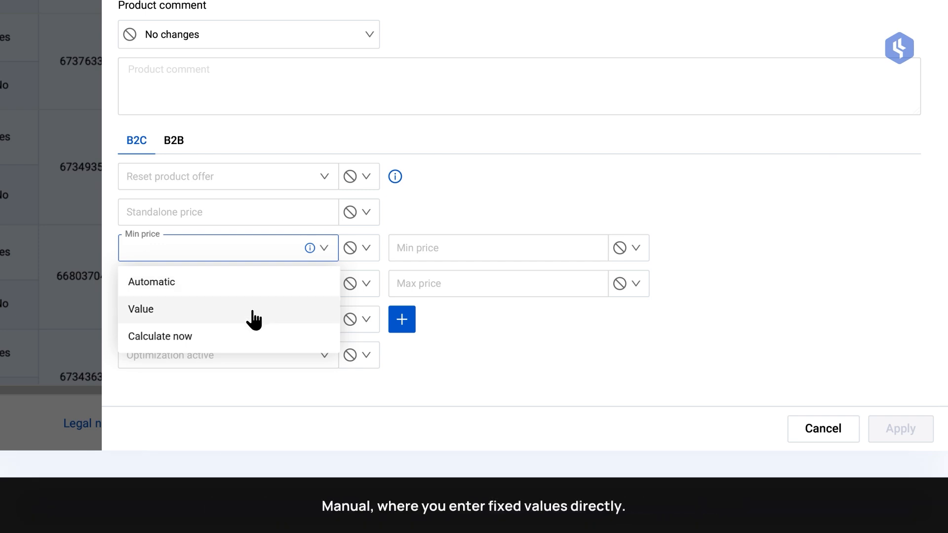
click(248, 339)
scroll(248, 345, down, 3)
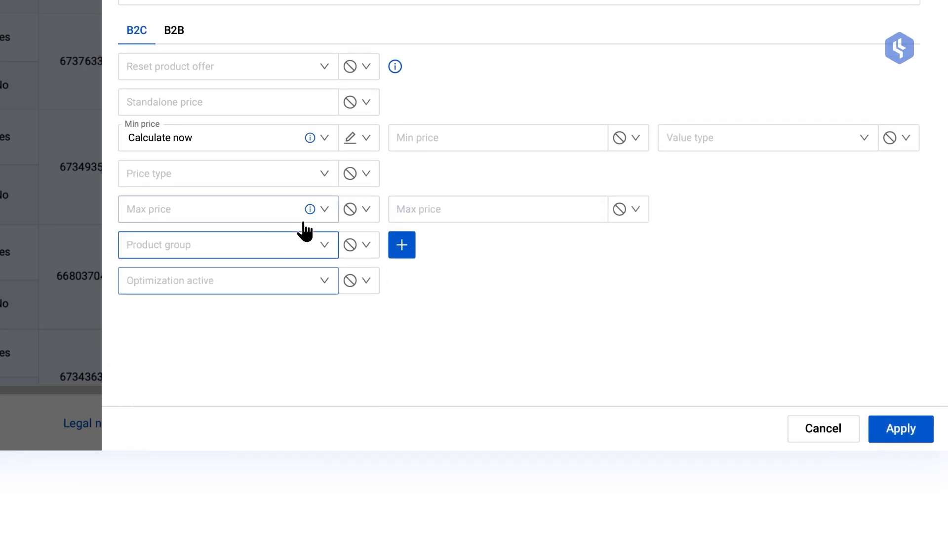
click(326, 182)
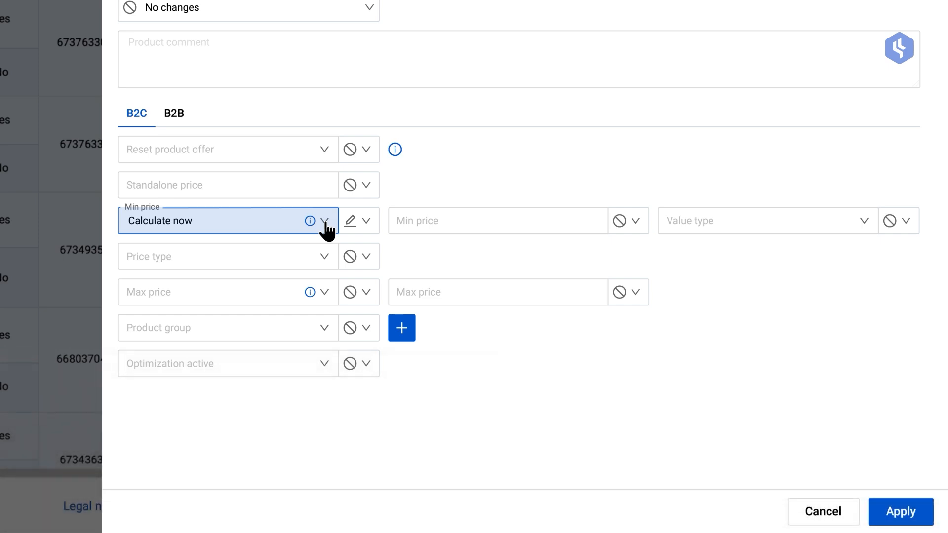
click(326, 261)
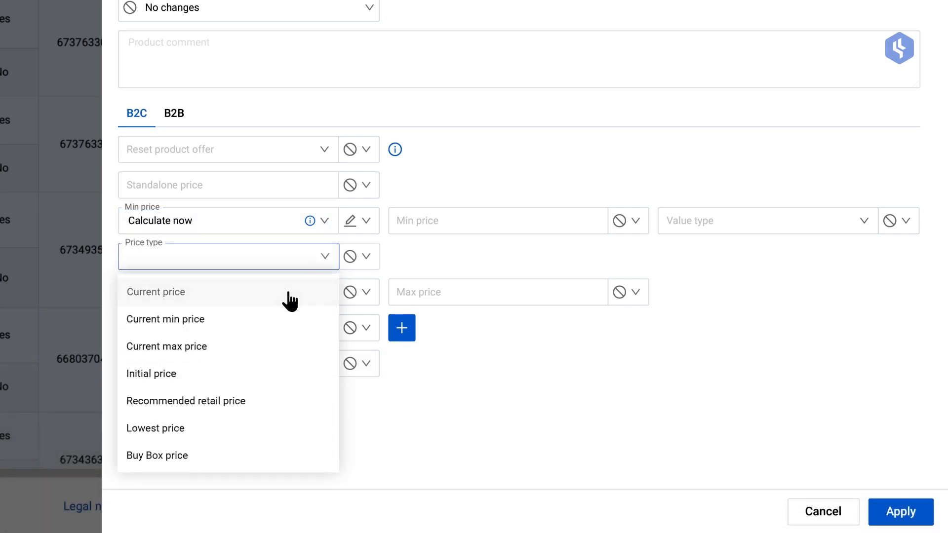
click(290, 296)
Enter a min price adjustment of -5 with % as its value type.
scroll(321, 296, up, 1)
click(493, 267)
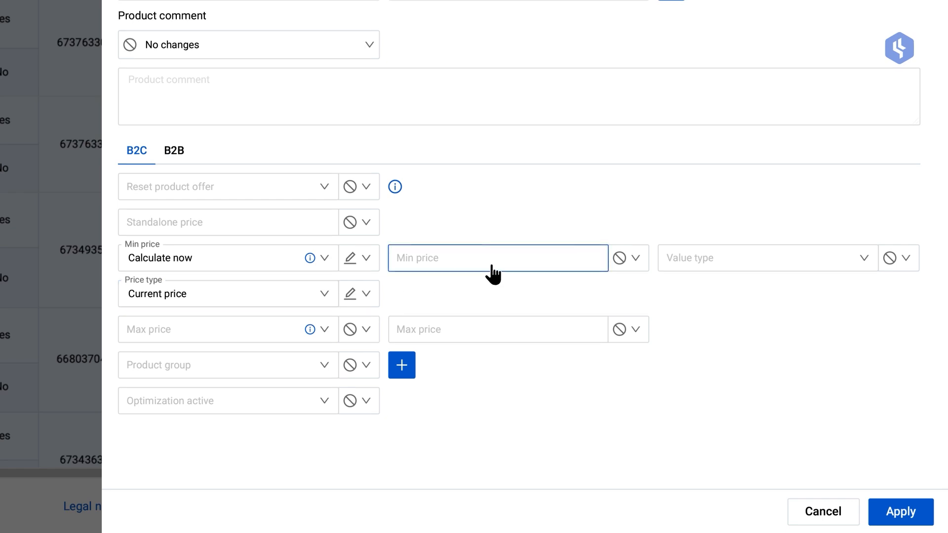
text(-5)
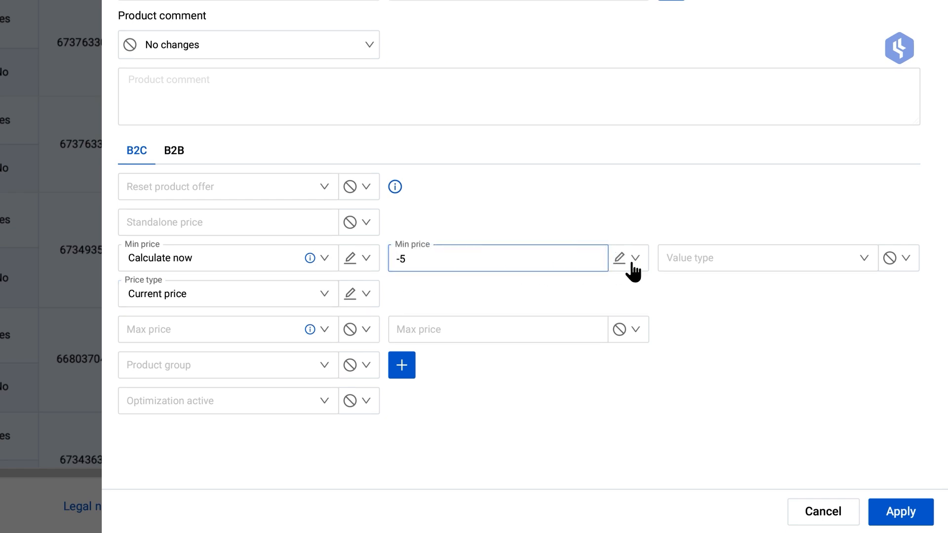
click(865, 259)
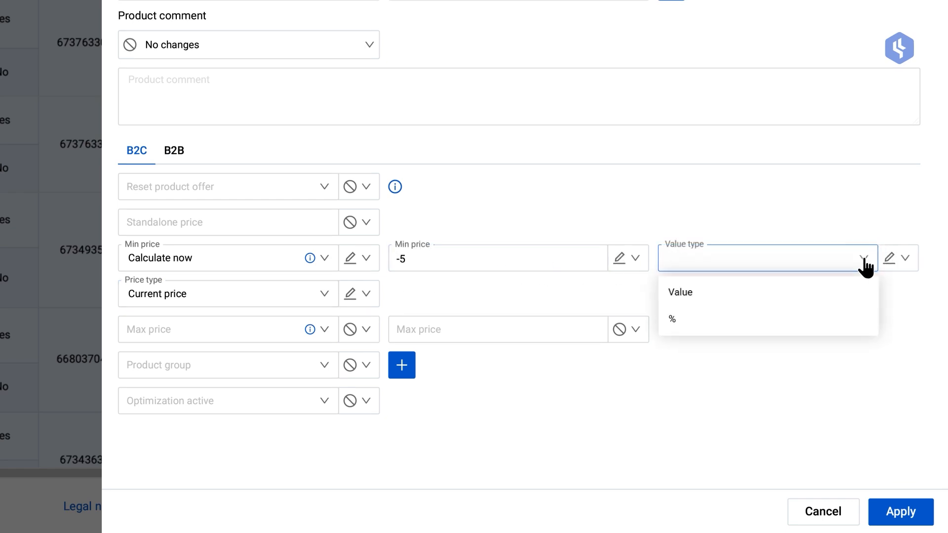
click(831, 320)
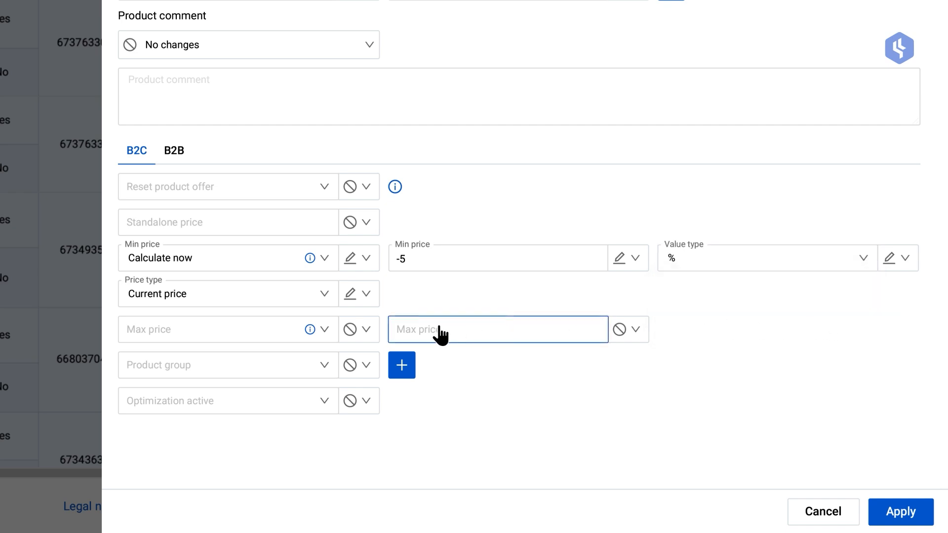
Set the B2C max price to Calculate now, based on the Initial price, with an adjustment of 10 %.
click(324, 330)
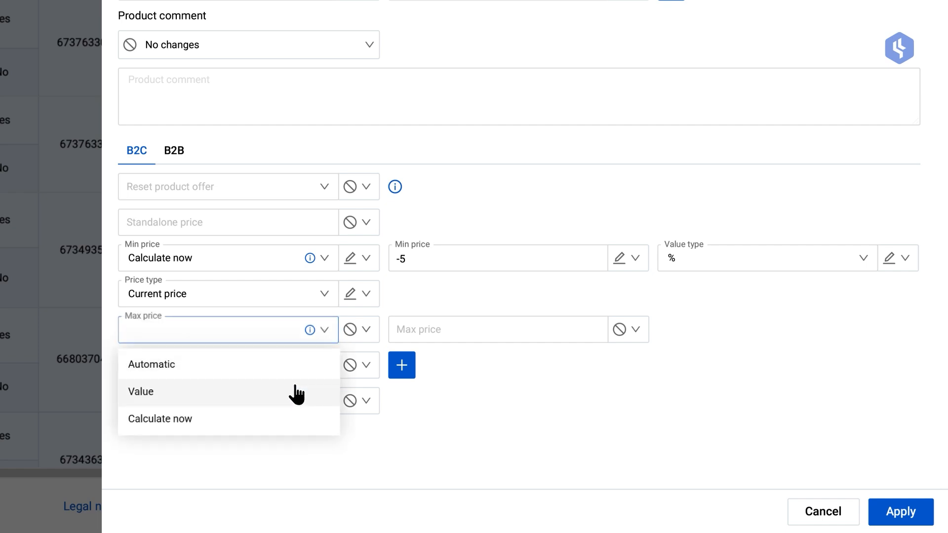
click(277, 420)
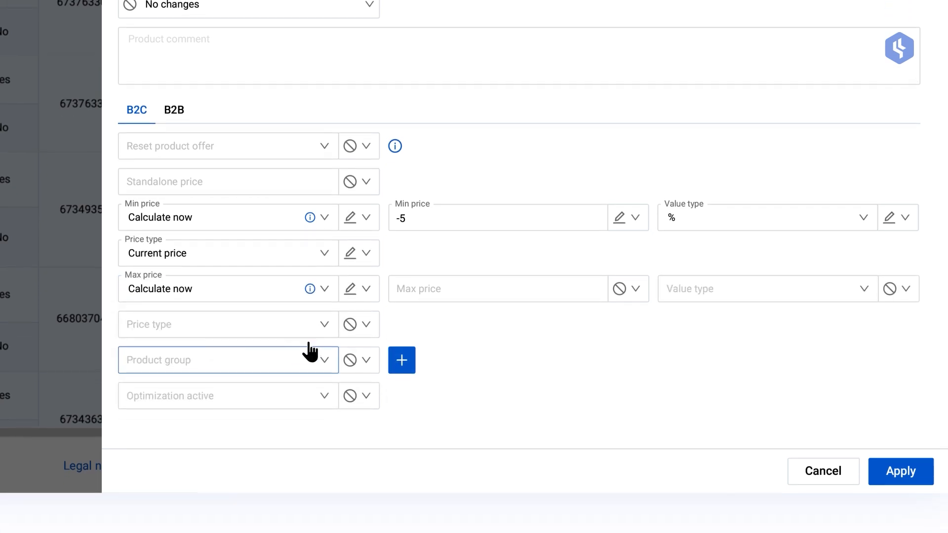
click(324, 365)
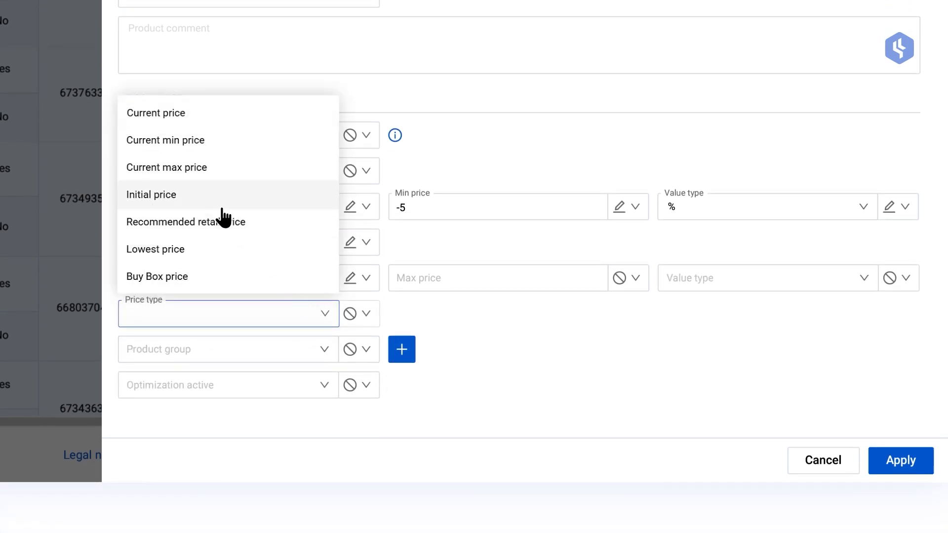
click(211, 202)
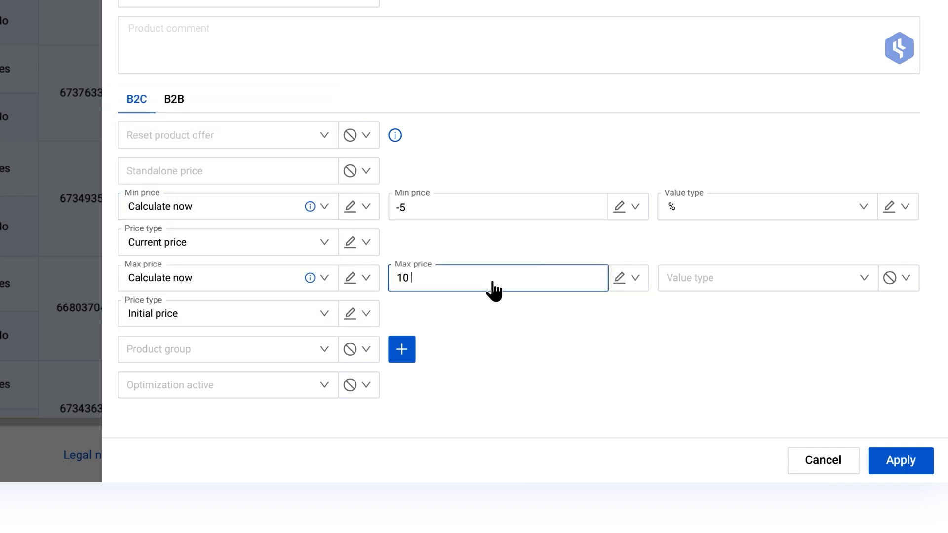
click(864, 280)
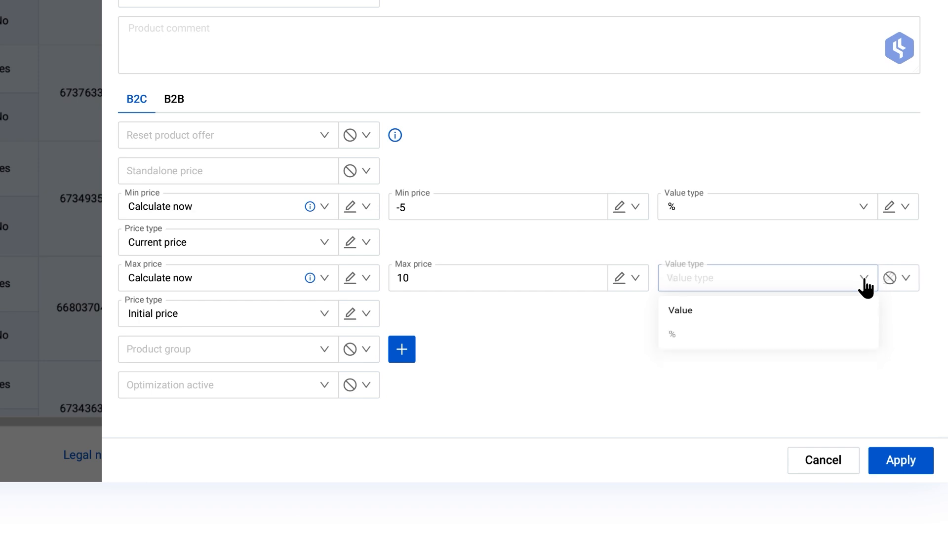
click(771, 341)
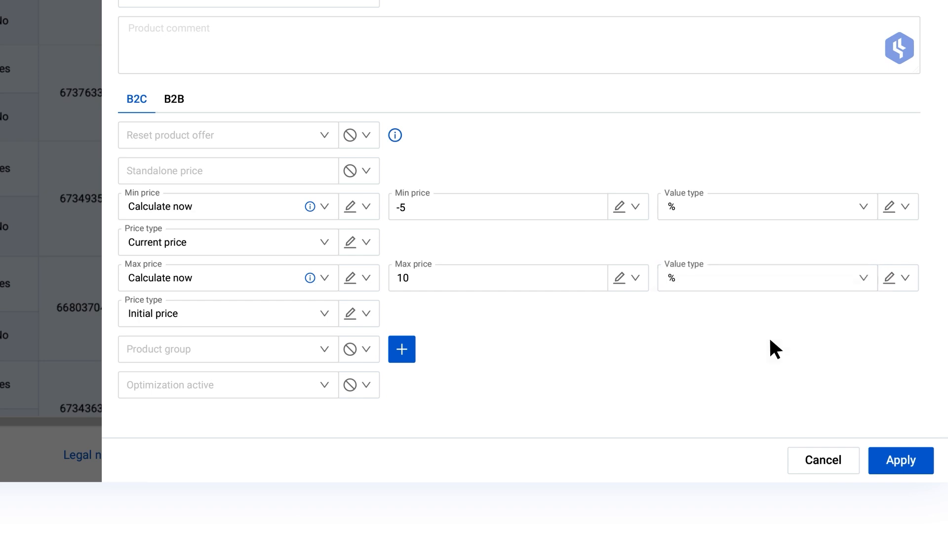
Create and save a product group titled Group 1 with the Buy Box strategy template.
click(402, 350)
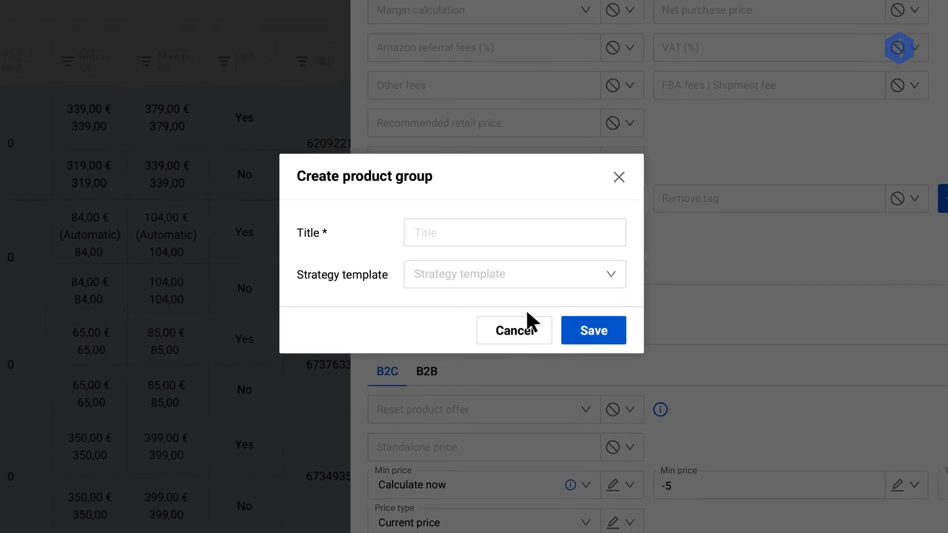
click(497, 237)
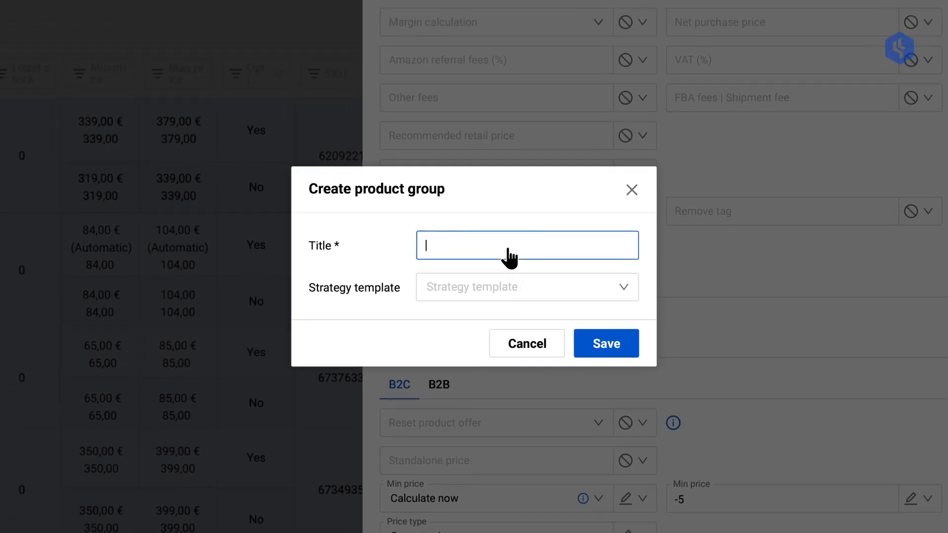
click(626, 293)
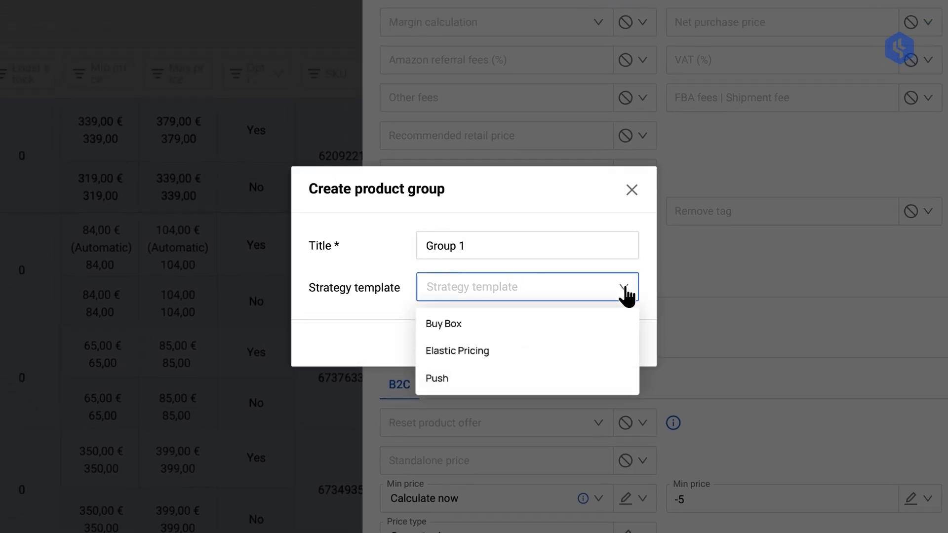
click(546, 326)
click(610, 345)
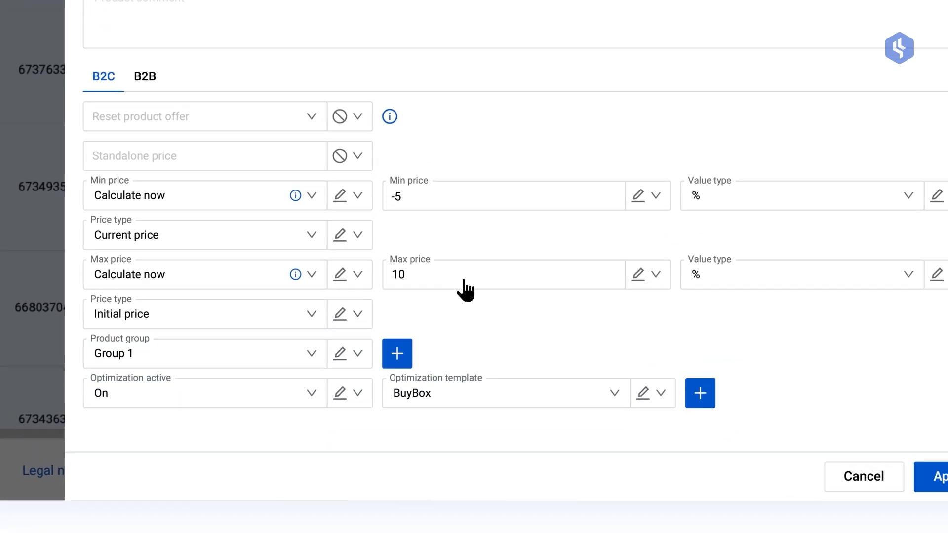
Switch the B2B quantity discount to Edit and choose Fixed prices as the discount type.
click(128, 128)
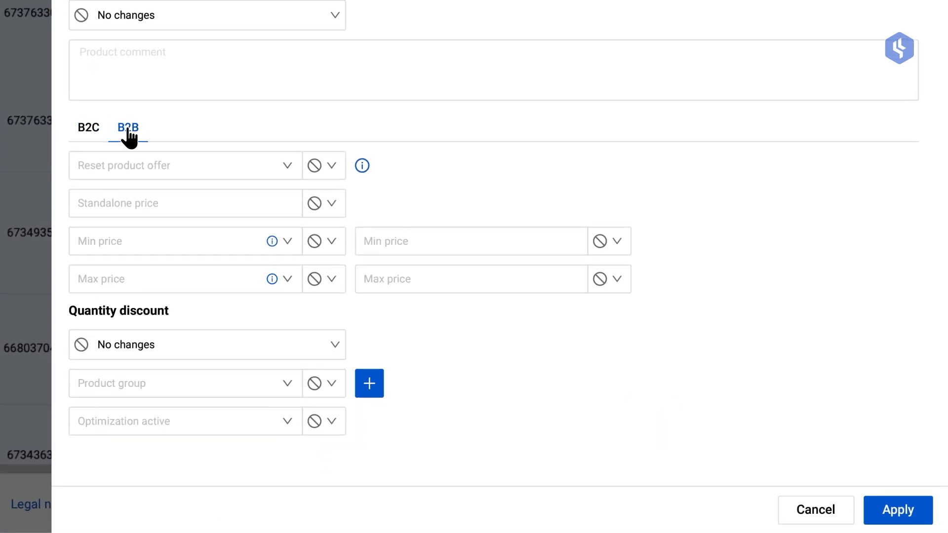
click(332, 352)
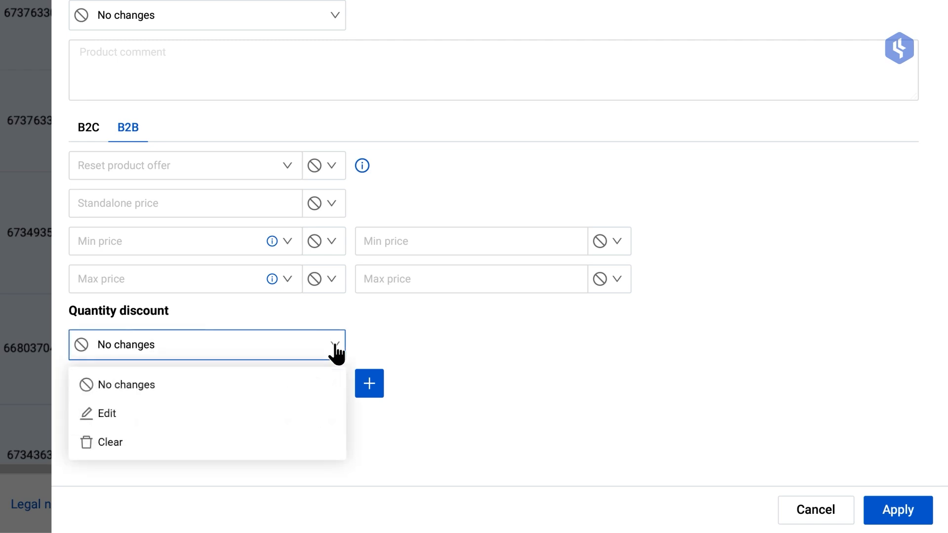
click(256, 422)
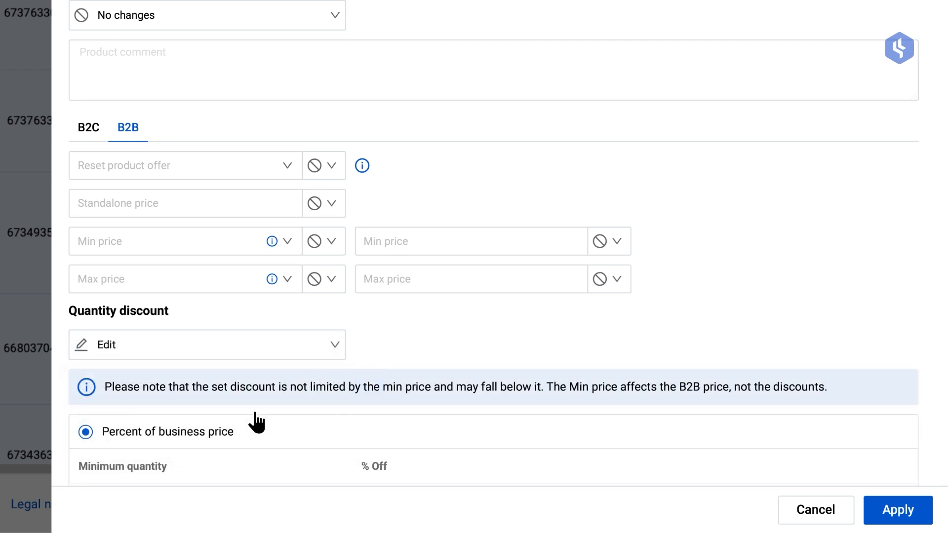
scroll(253, 421, down, 5)
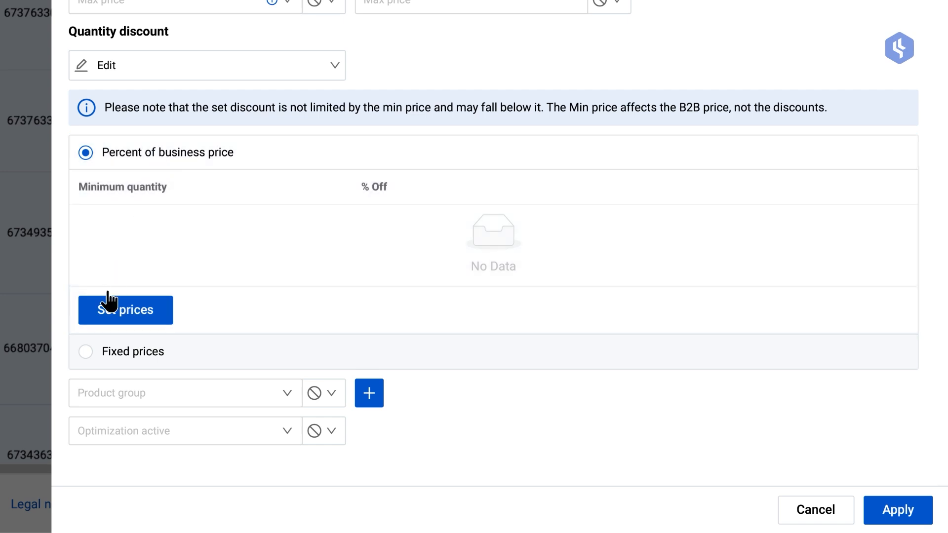
click(86, 351)
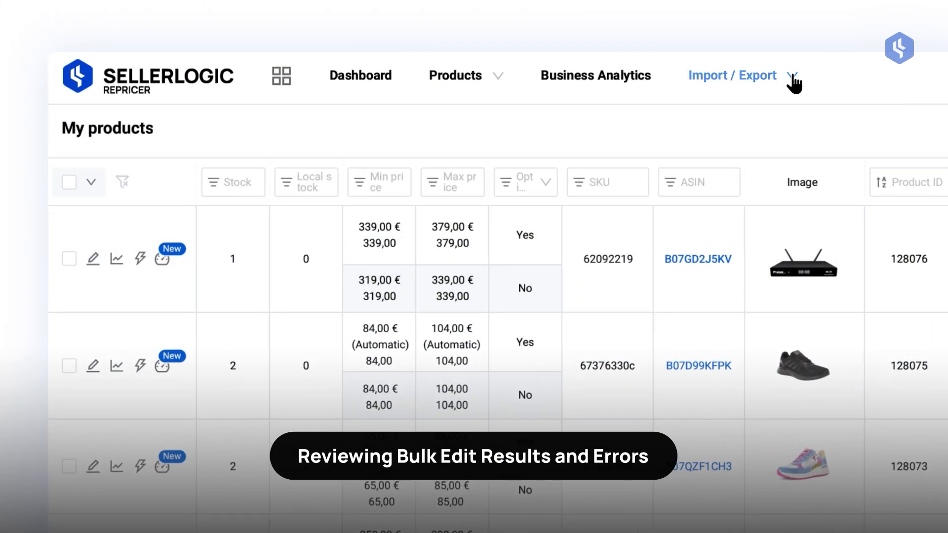
Go to the product settings import list and show the errors of bulk edit 24065.
click(791, 76)
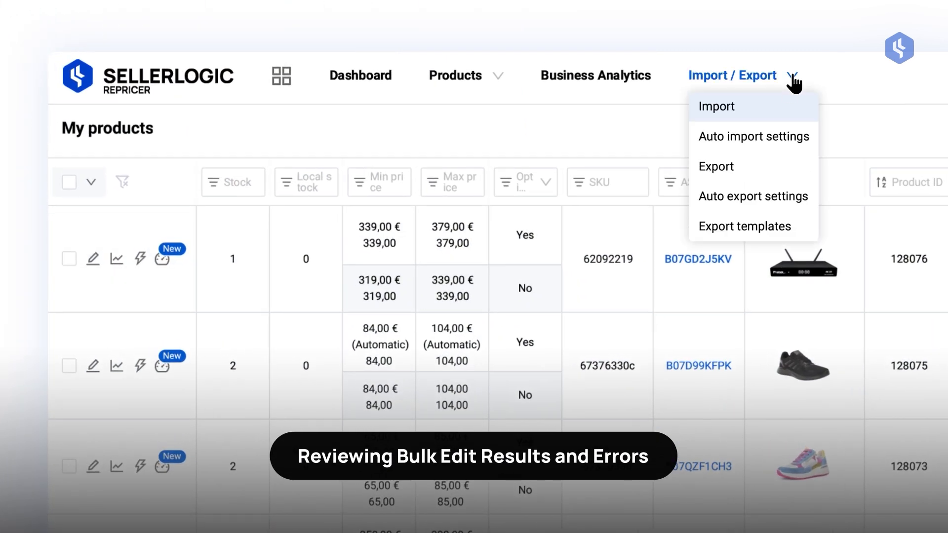
click(775, 113)
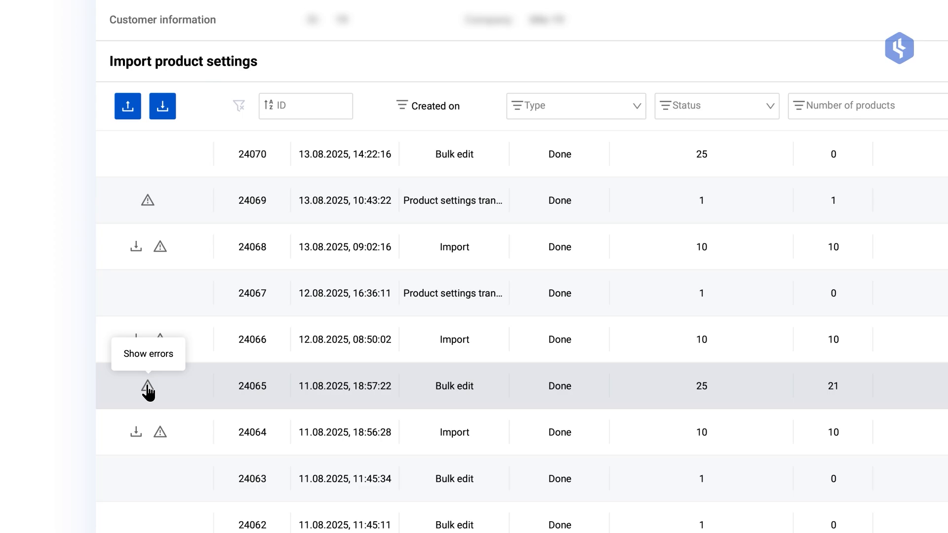
click(148, 387)
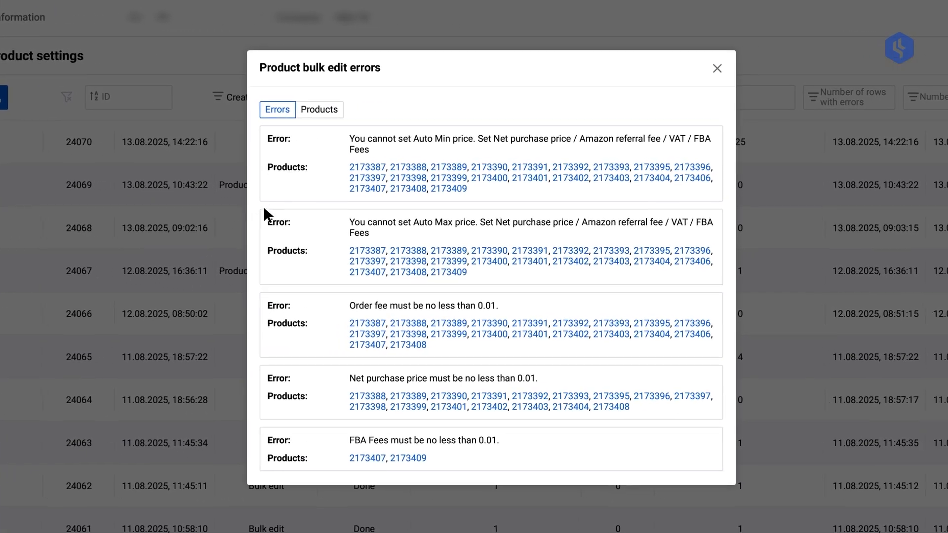